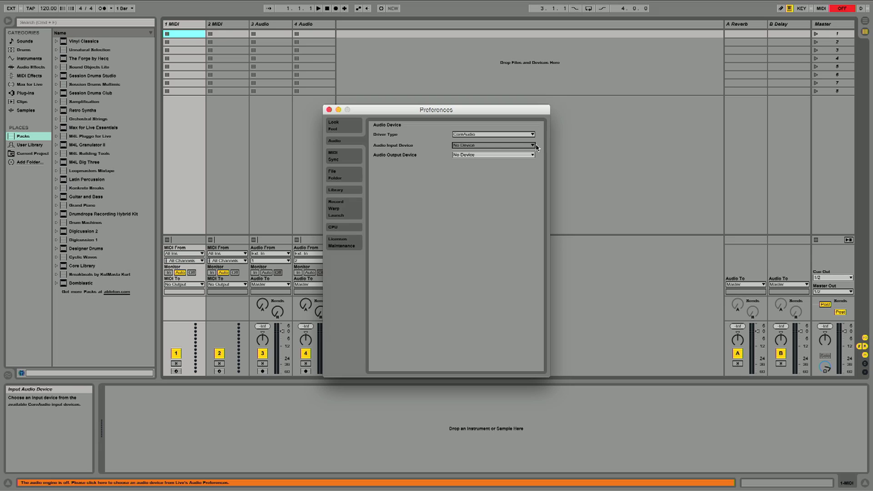
Step: Select FA-06 08 (44.1 kHz, 2 In/2 Out) as both audio input and output device
{"action": "left_click", "coordinate": [531, 145]}
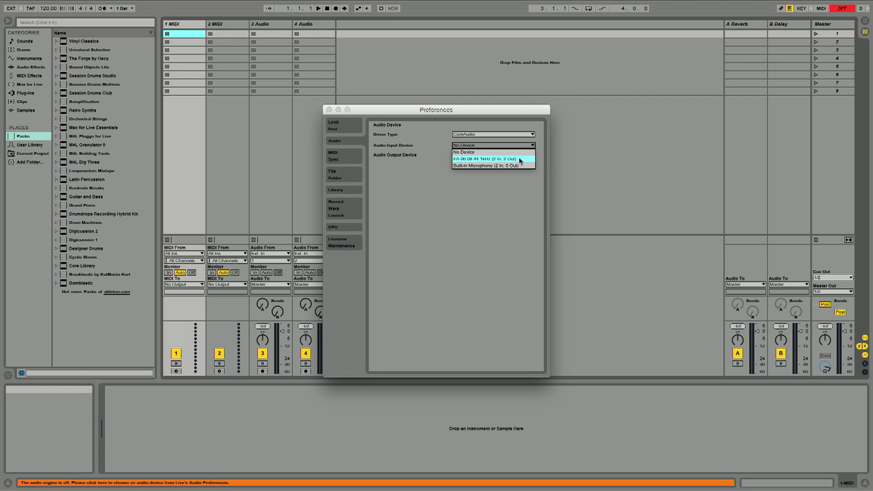
{"action": "left_click", "coordinate": [519, 160]}
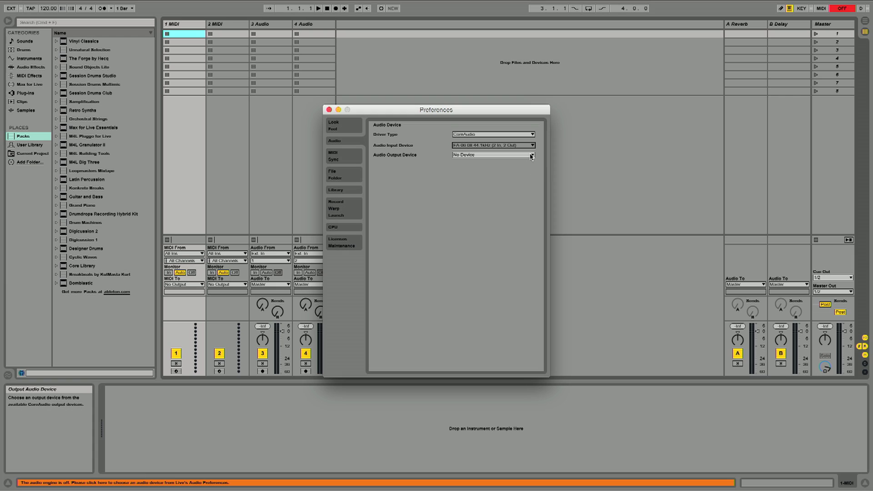
{"action": "left_click", "coordinate": [531, 154]}
{"action": "left_click", "coordinate": [519, 167]}
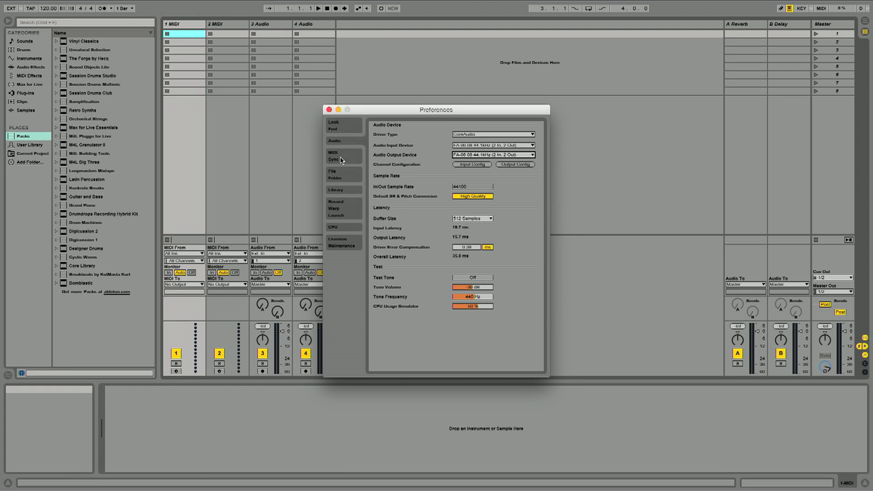
Step: In MIDI/Sync preferences, enable Sync and Remote for the FA-06 08 DAW CTRL output
{"action": "left_click", "coordinate": [341, 159]}
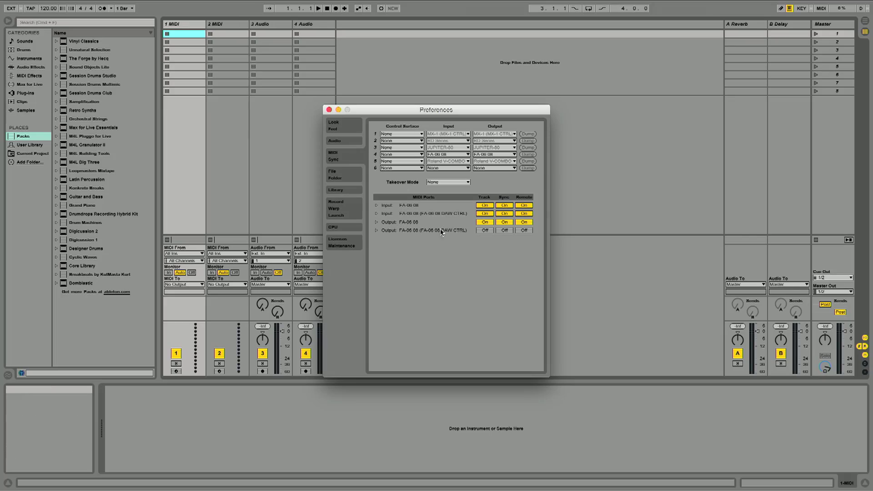
{"action": "left_click", "coordinate": [506, 230]}
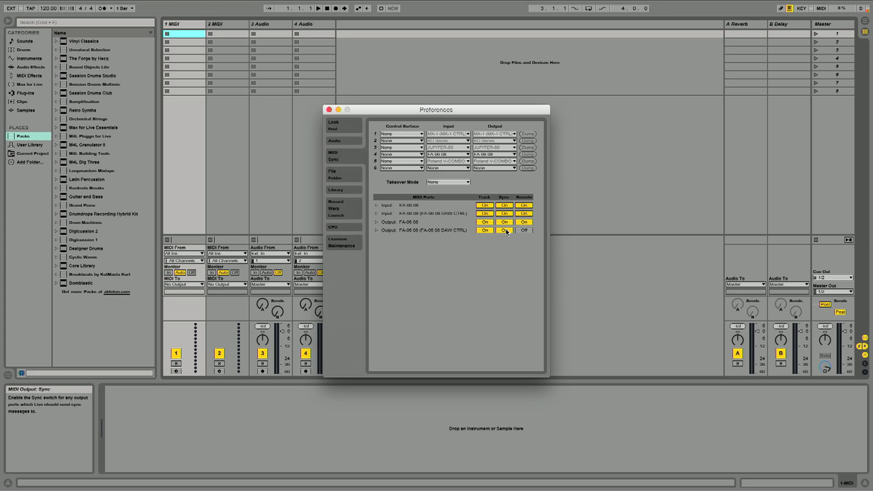
{"action": "left_click", "coordinate": [524, 230]}
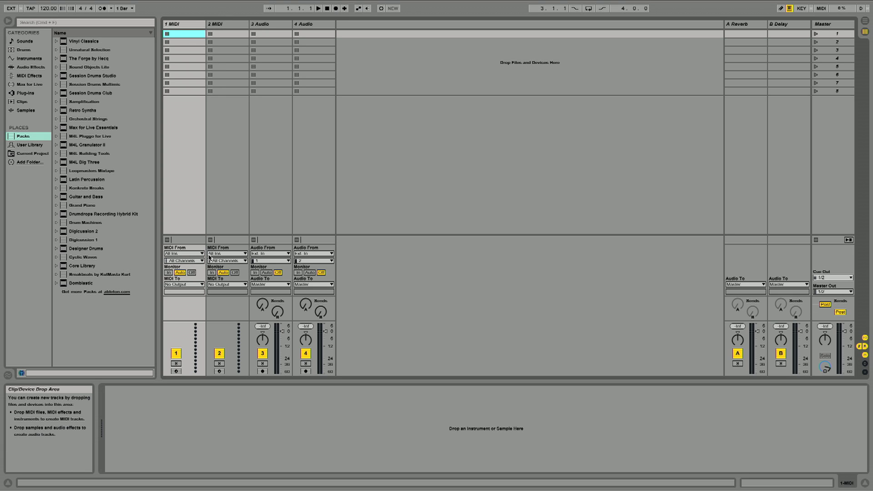
Step: Insert three new MIDI tracks after the 2 MIDI track with Cmd+Shift+T
{"action": "left_click", "coordinate": [231, 24]}
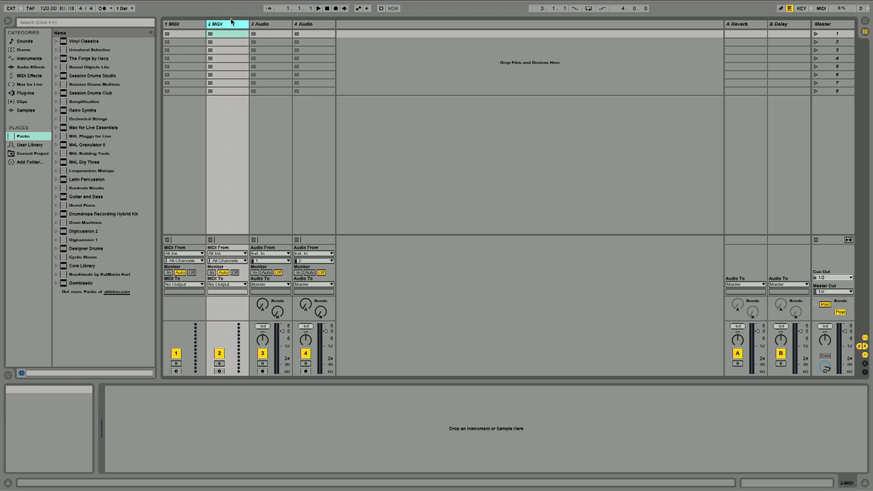
{"action": "key", "text": "ctrl+shift+t"}
{"action": "key", "text": "ctrl+shift+t"}
{"action": "key", "text": "ctrl+shift+t"}
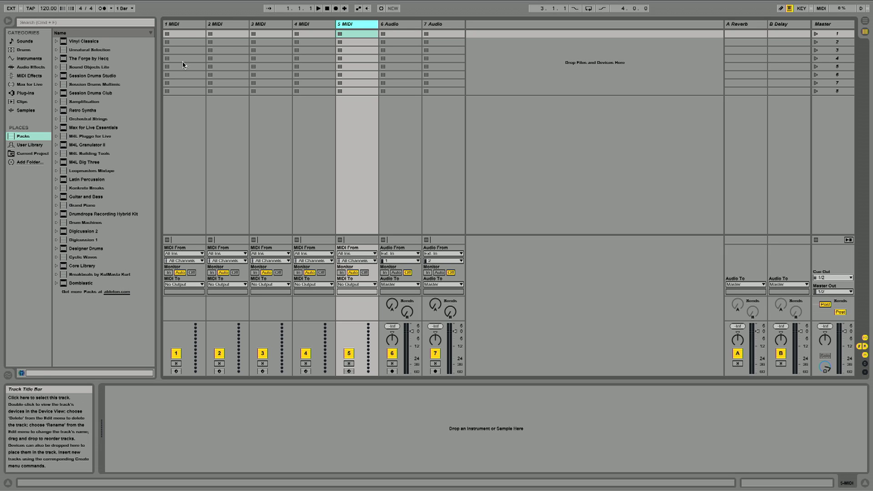
{"action": "left_click", "coordinate": [200, 254]}
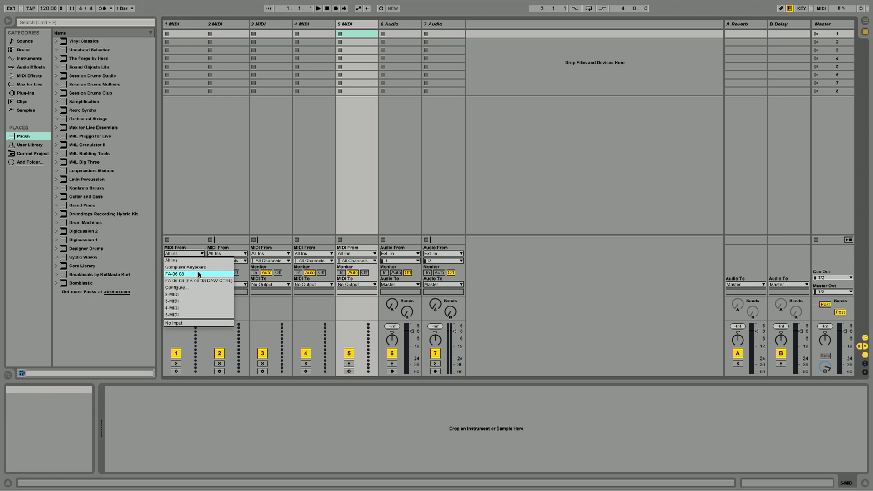
Step: Route track 1's MIDI from FA-06 08 on channel 1 and out to FA-06 08
{"action": "left_click", "coordinate": [198, 273]}
{"action": "left_click", "coordinate": [202, 262]}
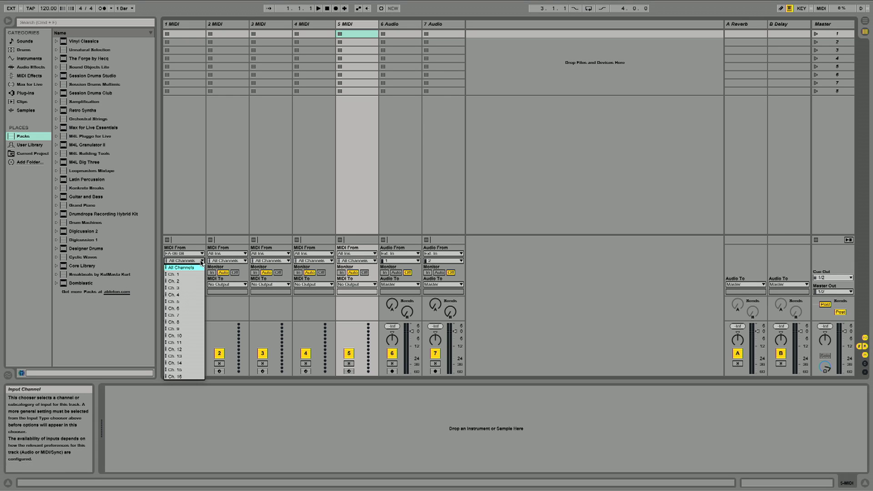
{"action": "left_click", "coordinate": [192, 273]}
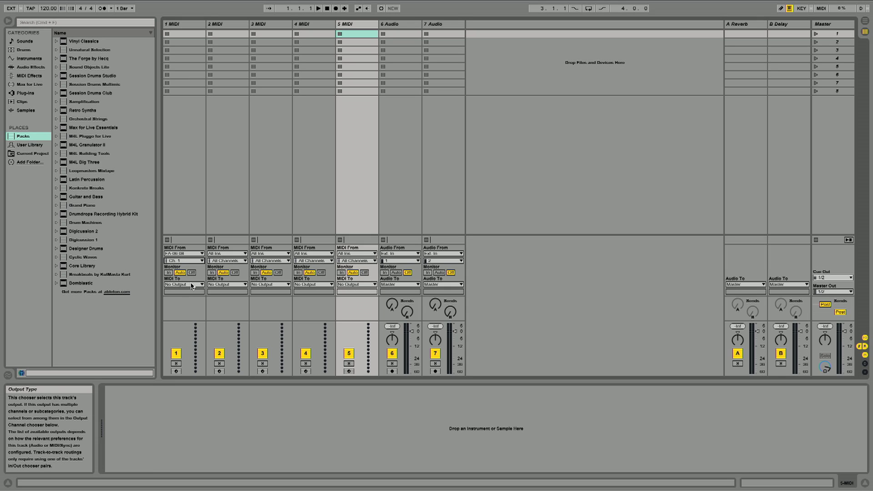
{"action": "left_click", "coordinate": [191, 285]}
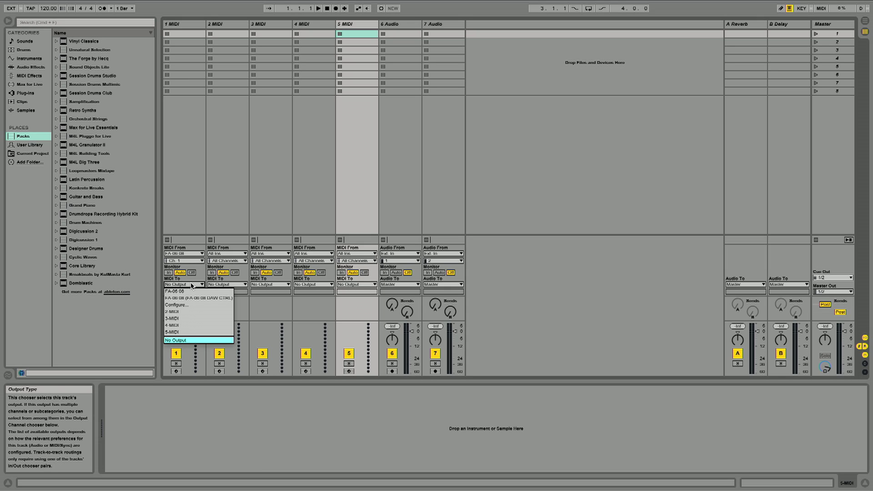
{"action": "left_click", "coordinate": [178, 291]}
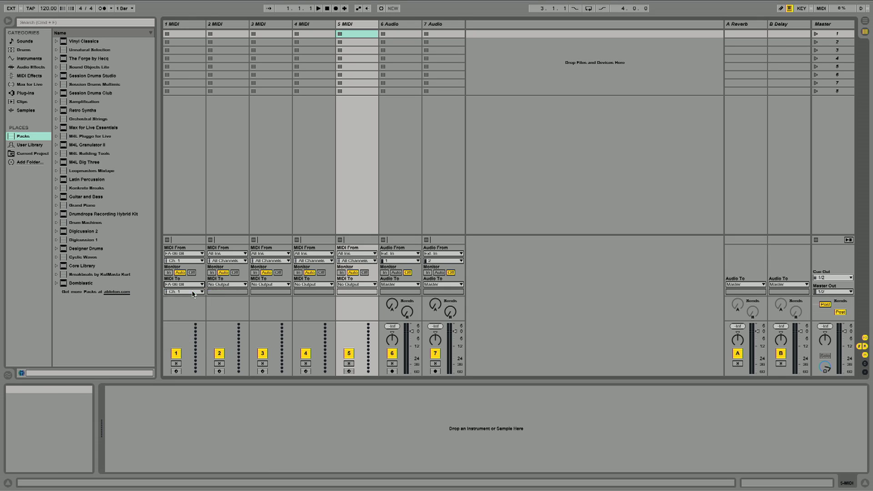
Step: Route track 2 to and from FA-06 08 on channel 2; send track 4 on channel 10
{"action": "left_click", "coordinate": [244, 255]}
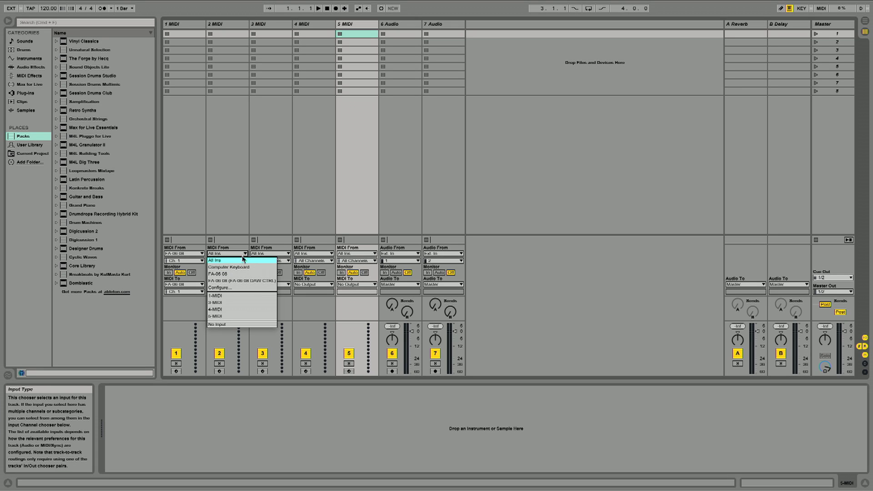
{"action": "left_click", "coordinate": [240, 273]}
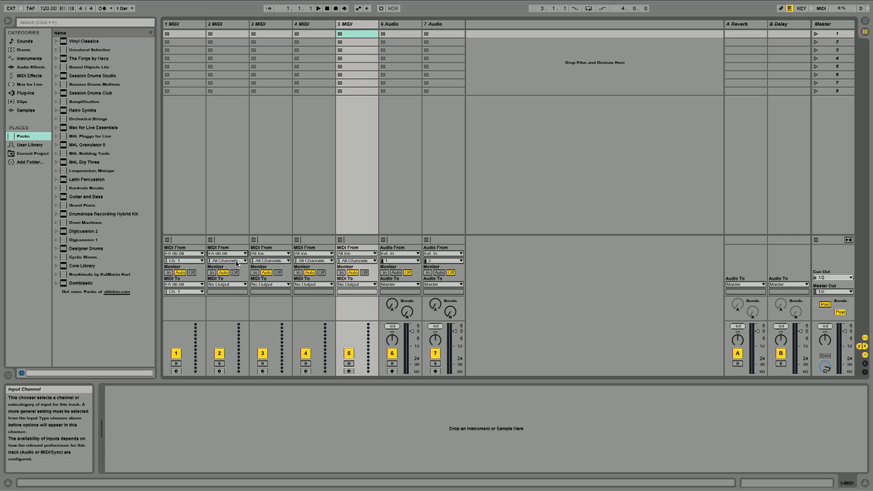
{"action": "left_click", "coordinate": [237, 262]}
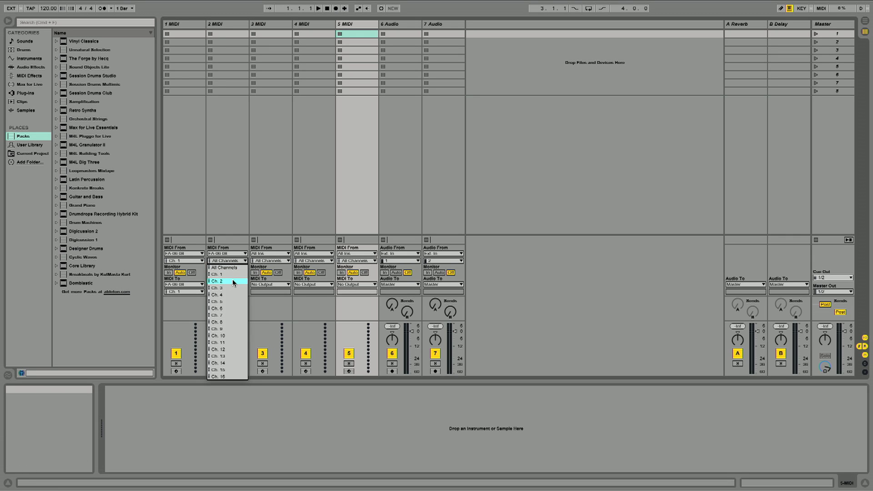
{"action": "left_click", "coordinate": [233, 279]}
{"action": "left_click", "coordinate": [234, 283]}
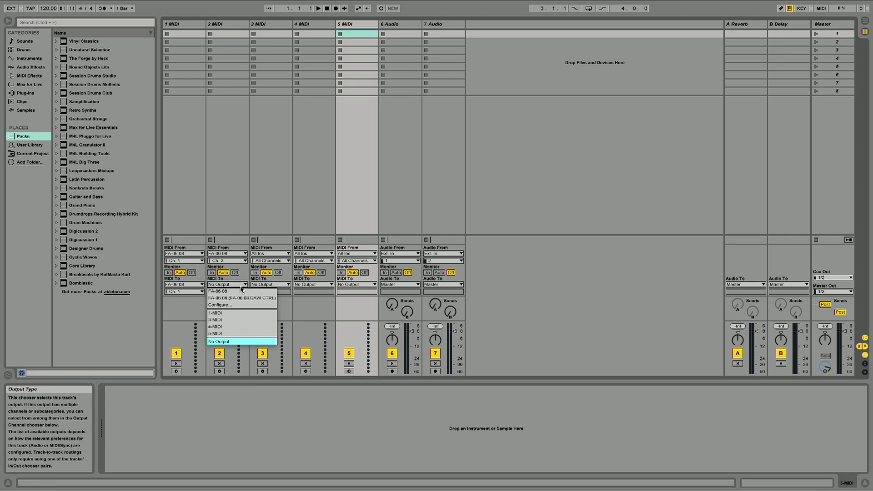
{"action": "left_click", "coordinate": [227, 291]}
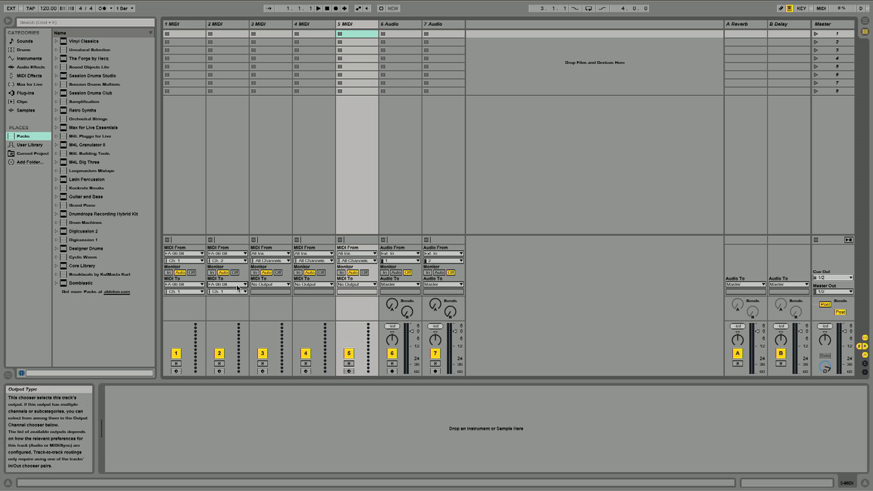
{"action": "left_click", "coordinate": [236, 285]}
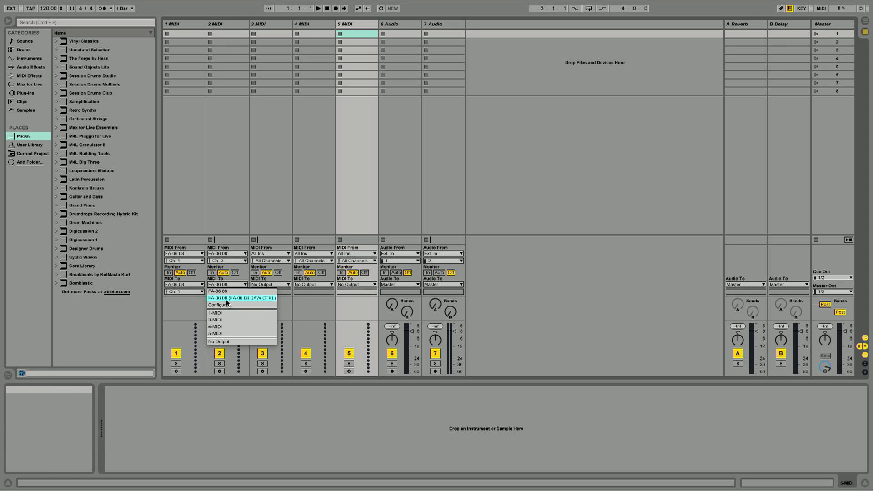
{"action": "left_click", "coordinate": [225, 291]}
{"action": "left_click", "coordinate": [231, 291]}
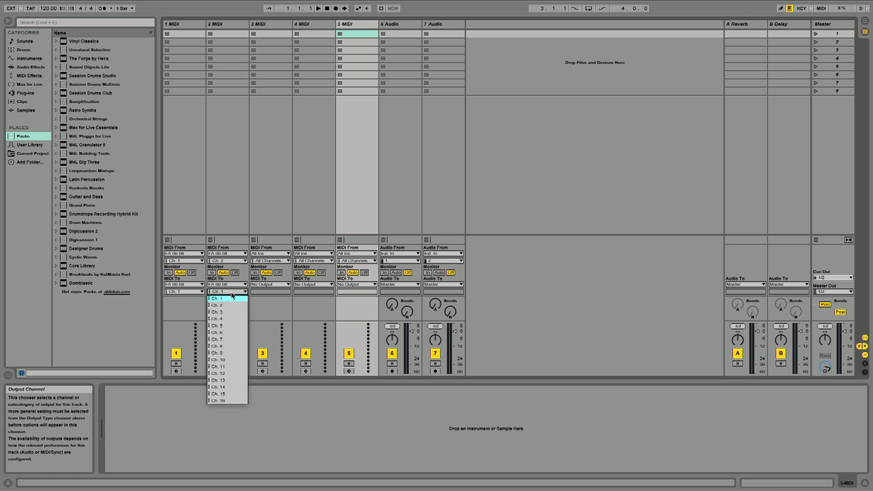
{"action": "left_click", "coordinate": [229, 307]}
{"action": "left_click", "coordinate": [321, 292]}
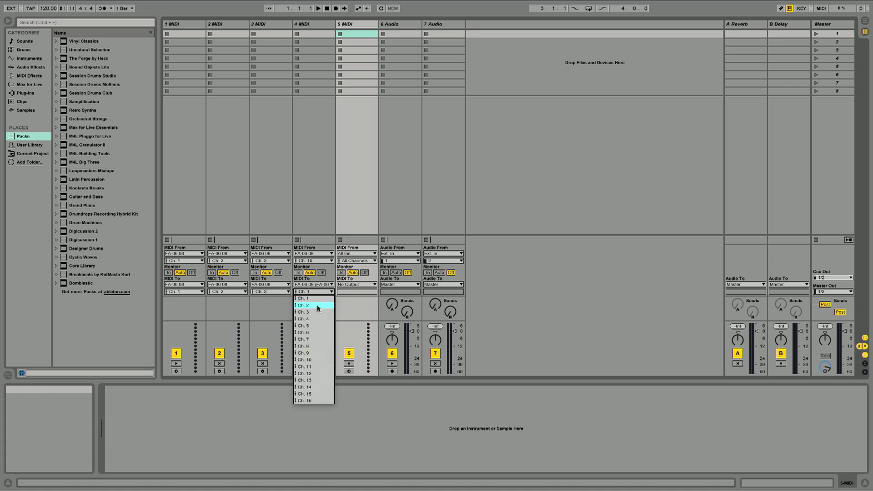
{"action": "left_click", "coordinate": [313, 357]}
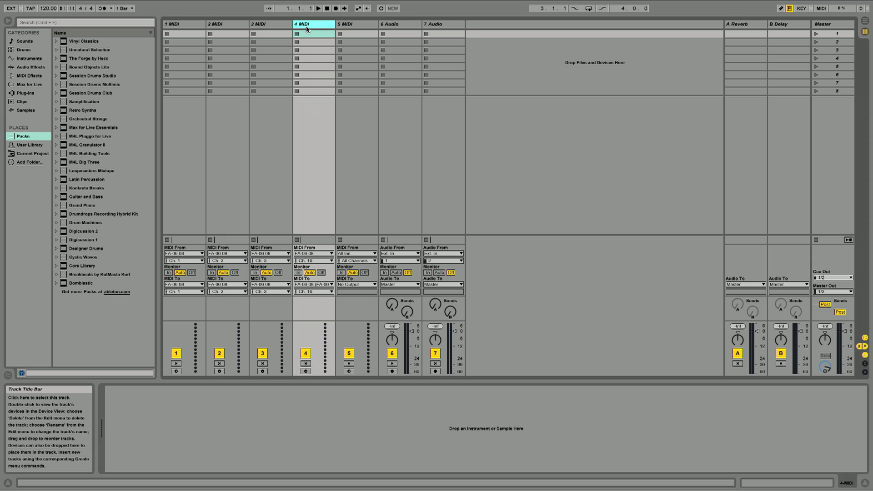
Step: Rename the four MIDI tracks Drum, EP, Bass and Lead
{"action": "key", "text": "ctrl+r"}
{"action": "type", "text": "D"}
{"action": "left_click", "coordinate": [277, 28]}
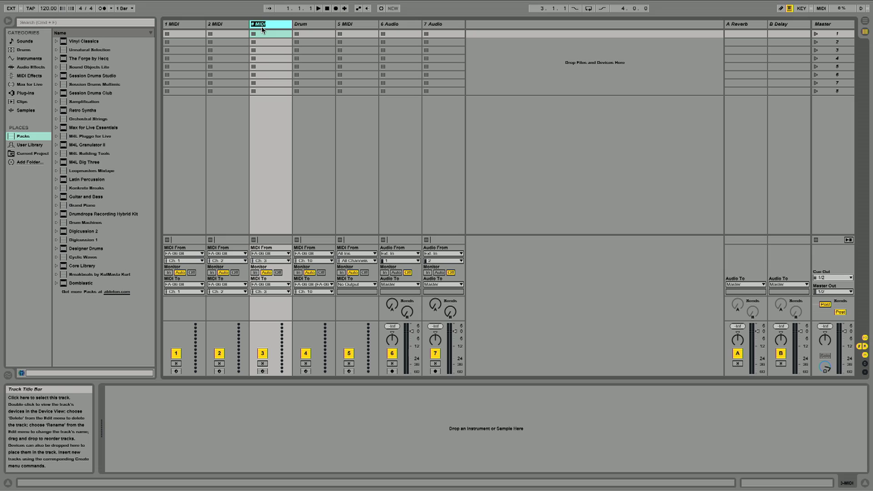
{"action": "left_click", "coordinate": [224, 24]}
{"action": "type", "text": "Ba"}
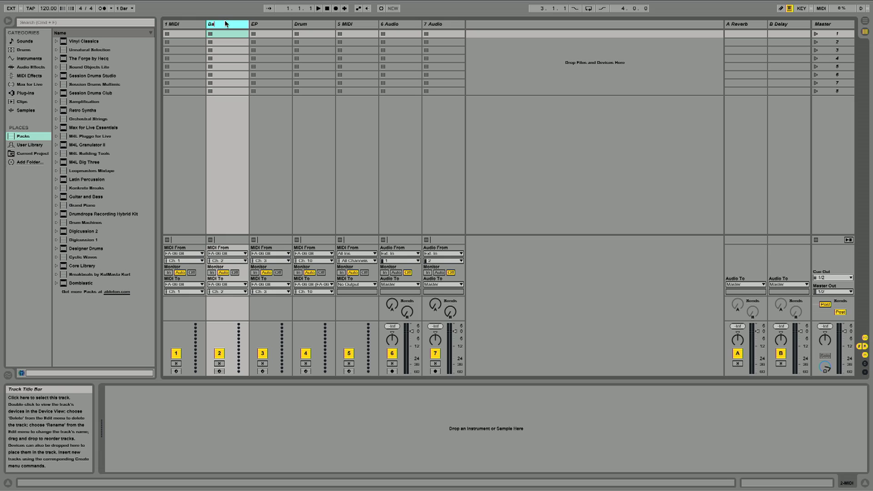
{"action": "type", "text": "ss"}
{"action": "left_click", "coordinate": [186, 26]}
{"action": "key", "text": "ctrl+r"}
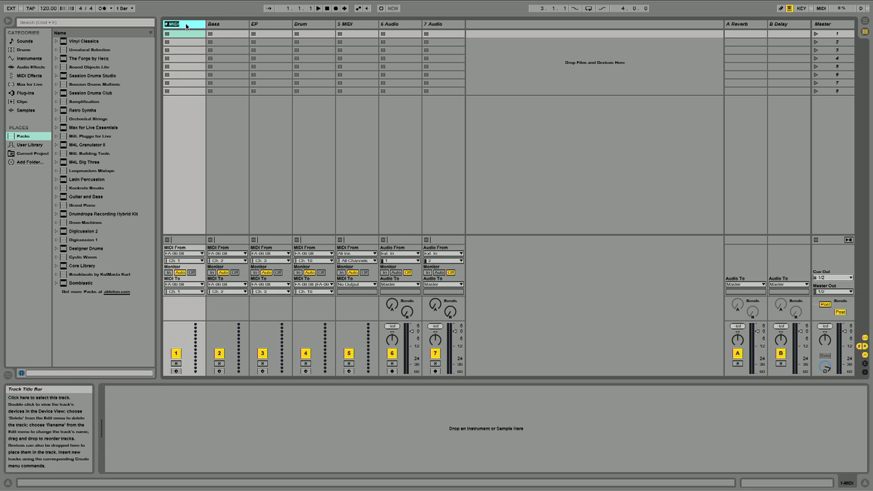
{"action": "type", "text": "Lead"}
{"action": "left_click", "coordinate": [242, 134]}
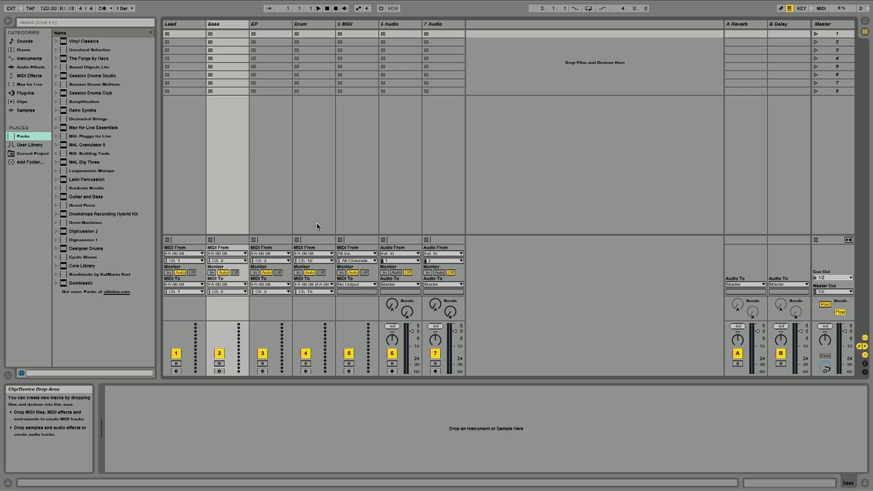
Step: Set the tempo to 90 BPM, arm the Drum track and turn on the metronome
{"action": "left_click", "coordinate": [306, 372]}
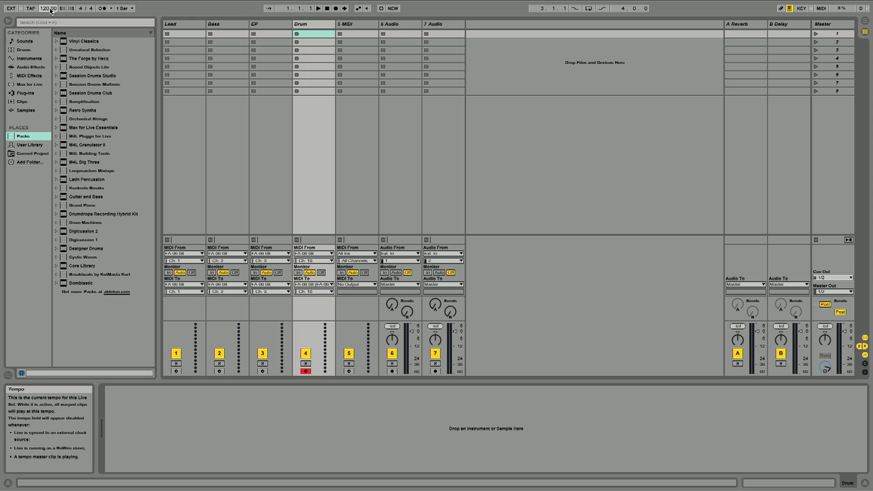
{"action": "type", "text": "90"}
{"action": "key", "text": "Return"}
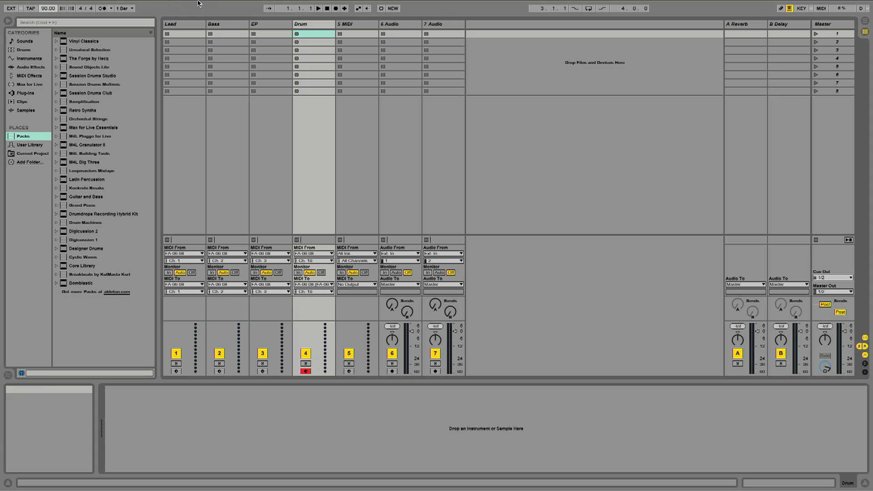
{"action": "left_click", "coordinate": [312, 145]}
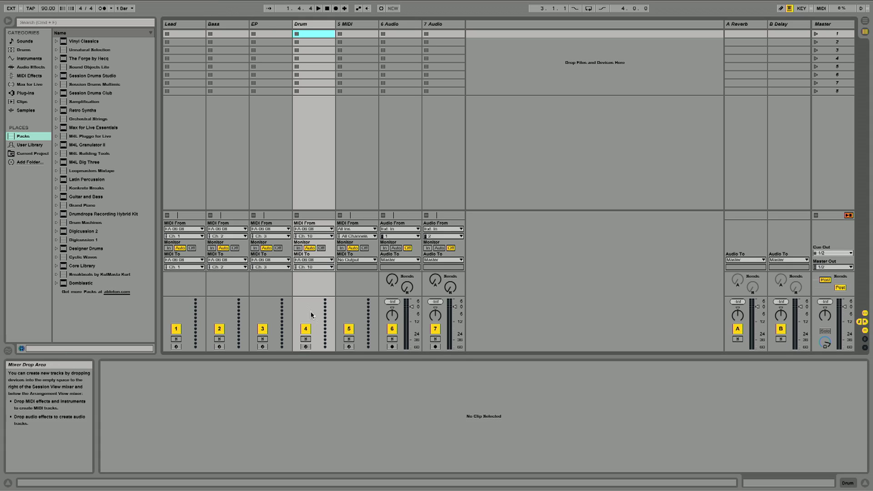
{"action": "left_click", "coordinate": [306, 347]}
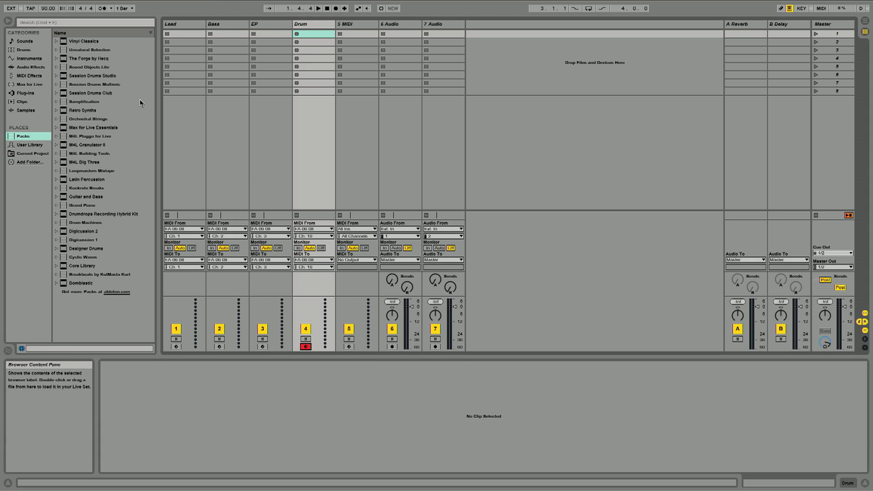
{"action": "left_click", "coordinate": [102, 8]}
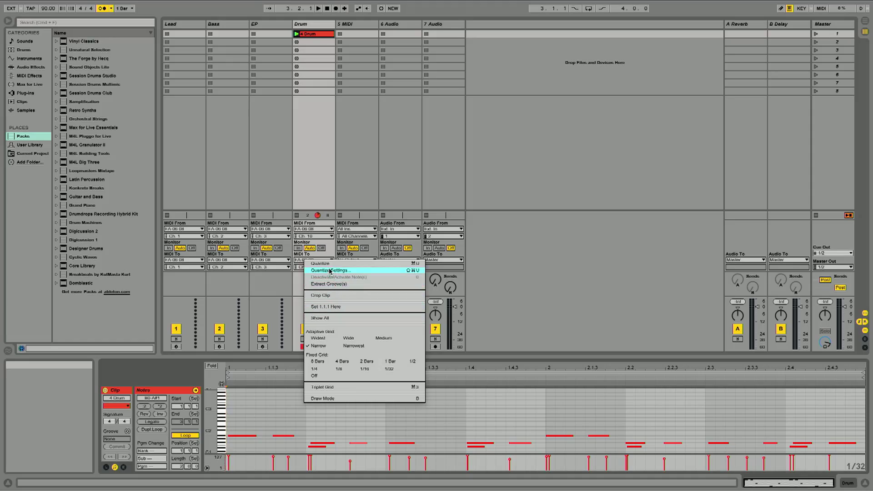
Step: Quantize the recorded drum notes and play the clip back
{"action": "left_click", "coordinate": [329, 264]}
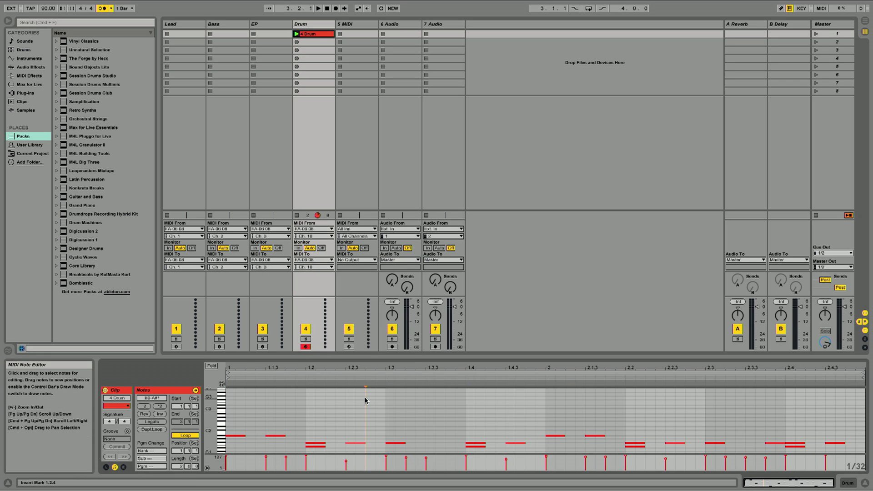
{"action": "key", "text": "space"}
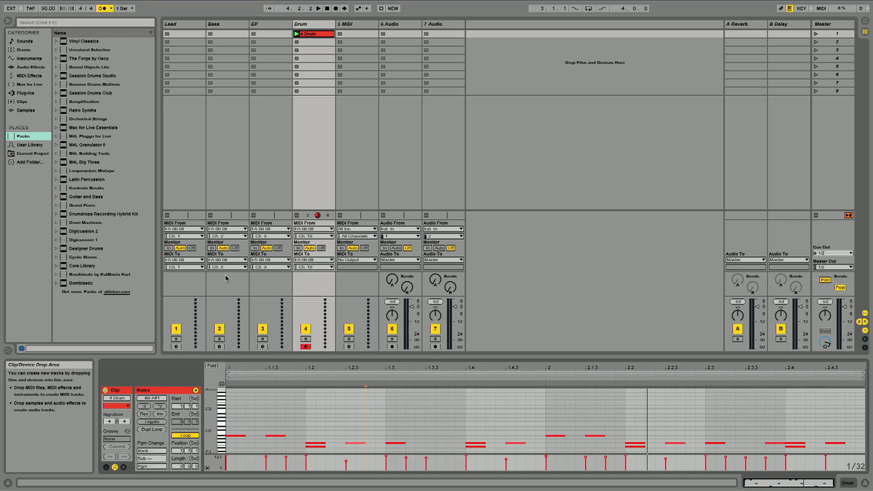
Step: Arm the Bass track and record a bass clip in its first slot
{"action": "left_click", "coordinate": [220, 347]}
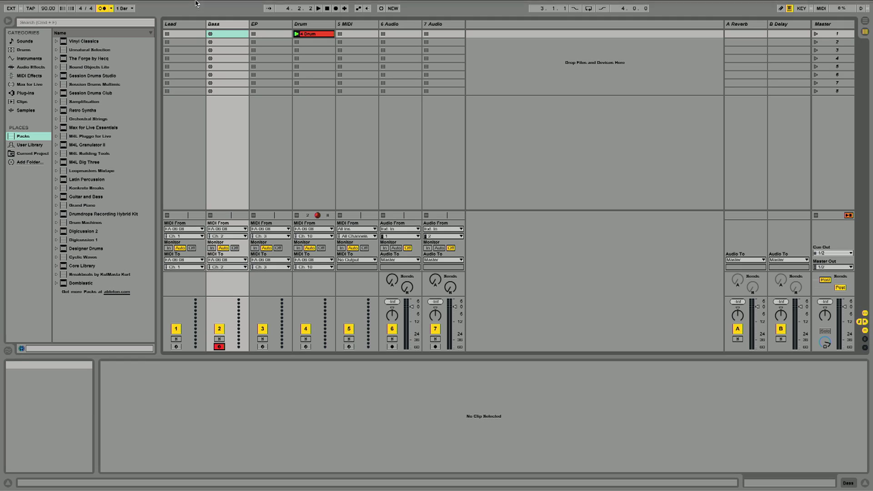
{"action": "left_click", "coordinate": [211, 35]}
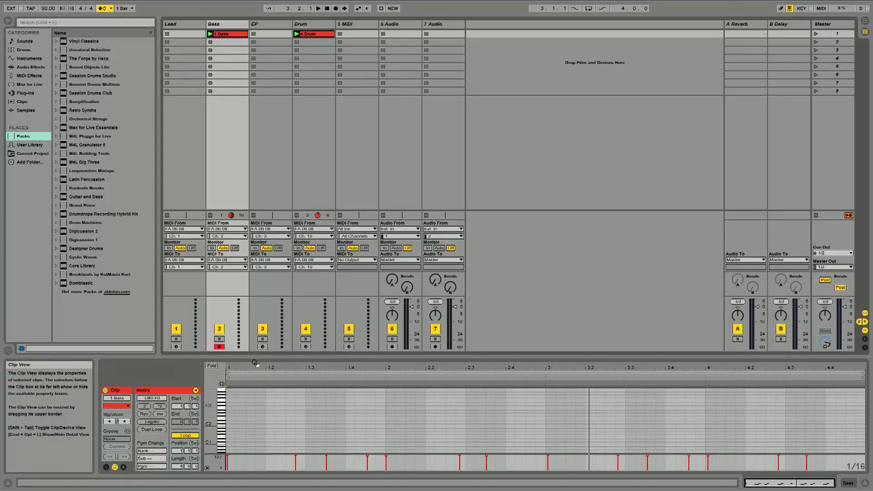
Step: Arm the EP track to record the chord clip
{"action": "left_click", "coordinate": [262, 347]}
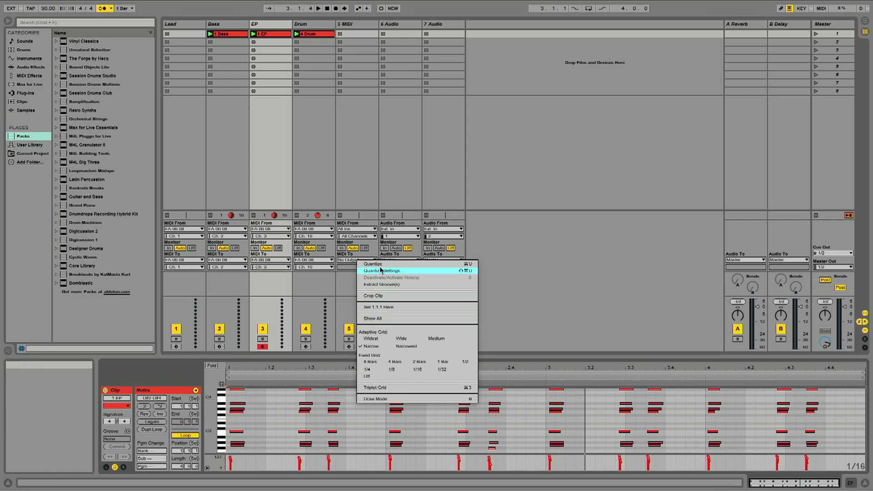
Step: Quantize the EP clip's chord notes, then deselect the clip
{"action": "left_click", "coordinate": [377, 266]}
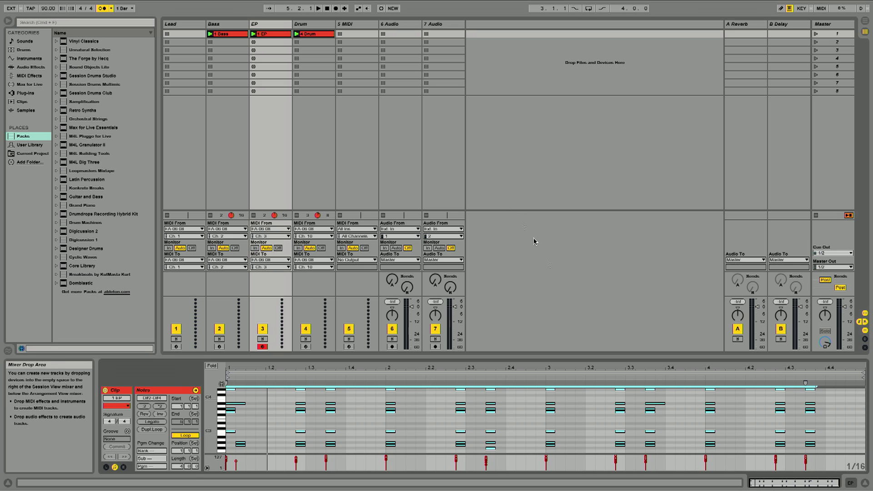
{"action": "left_click", "coordinate": [185, 184]}
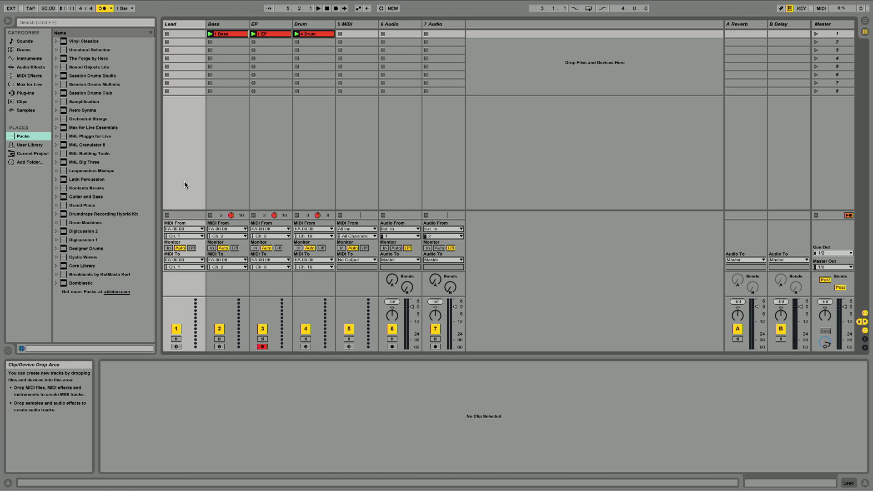